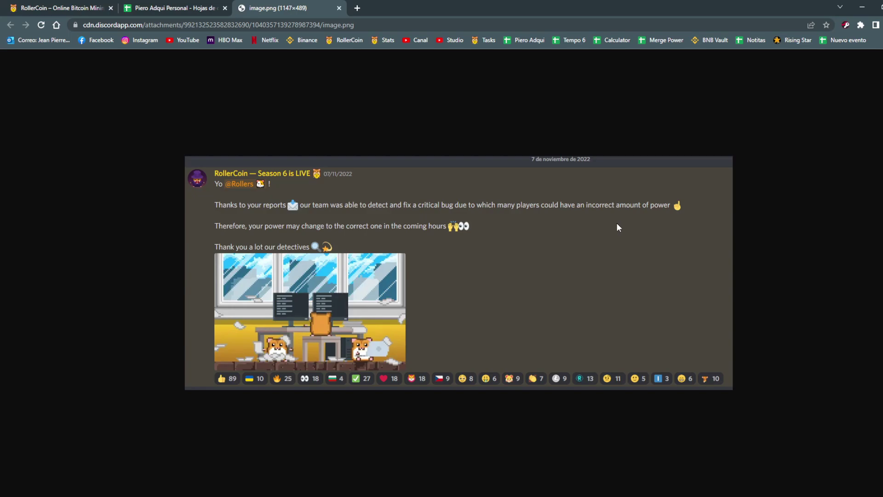
# Close the browser tab with the announcement image and switch to the profitability calculation spreadsheet.
pyautogui.click(87, 6)
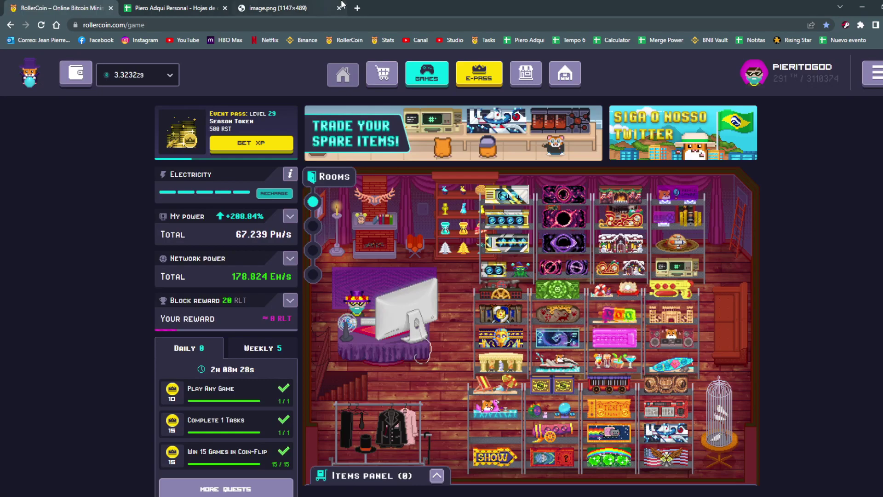
pyautogui.click(339, 9)
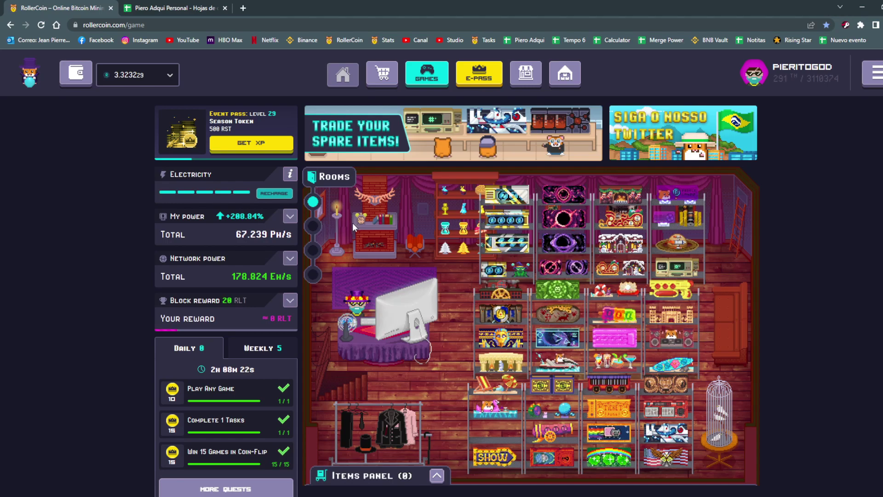
pyautogui.click(164, 7)
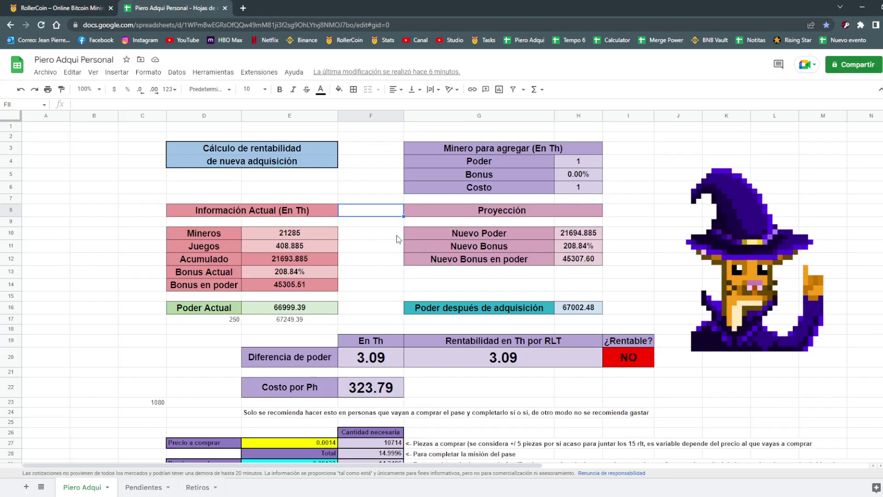
pyautogui.click(359, 266)
# Try highlighting the current-information block, range C1:F18, with a yellow fill.
pyautogui.moveTo(147, 129); pyautogui.dragTo(791, 391)
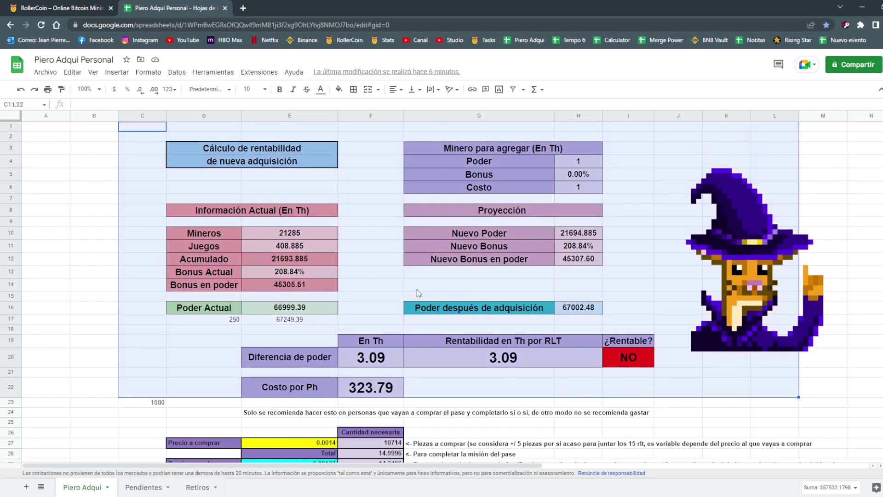
pyautogui.moveTo(147, 128); pyautogui.dragTo(371, 329)
pyautogui.click(339, 89)
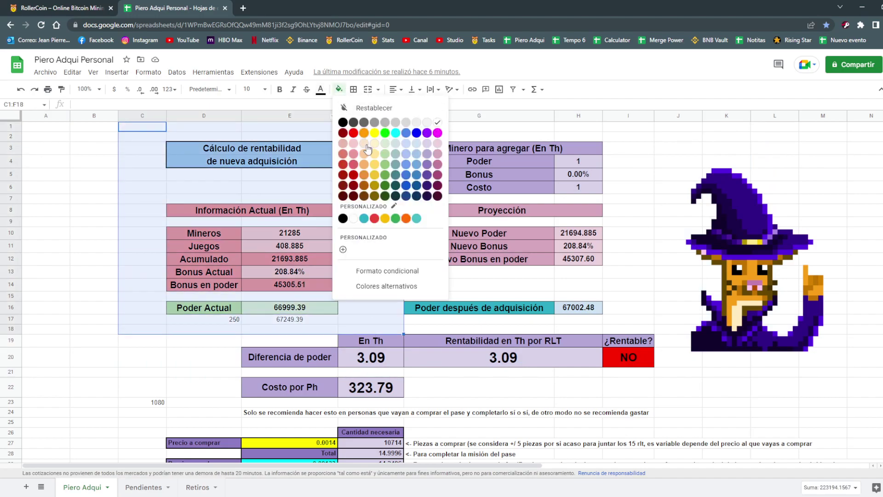
pyautogui.click(375, 133)
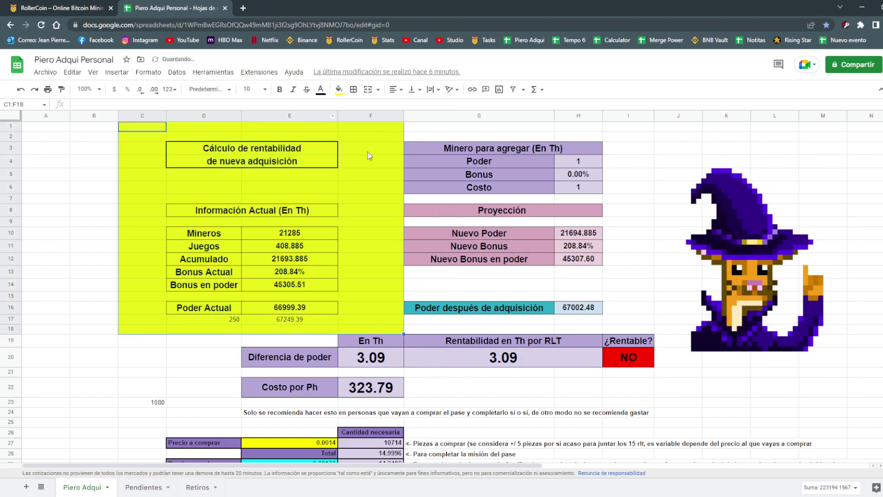
pyautogui.click(360, 233)
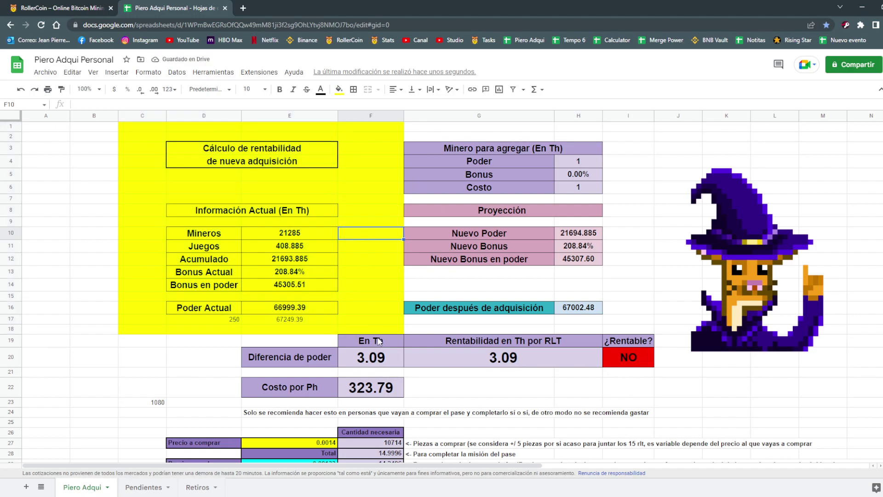
pyautogui.hotkey('ctrl', 'z')
# Add a thick solid outer border around the current-information block, range C2:F18.
pyautogui.moveTo(142, 137); pyautogui.dragTo(359, 330)
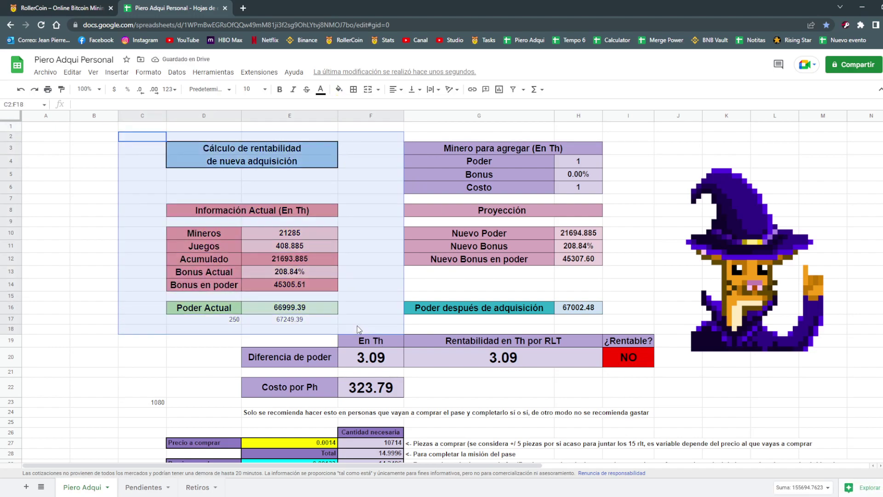
pyautogui.click(353, 90)
pyautogui.click(425, 123)
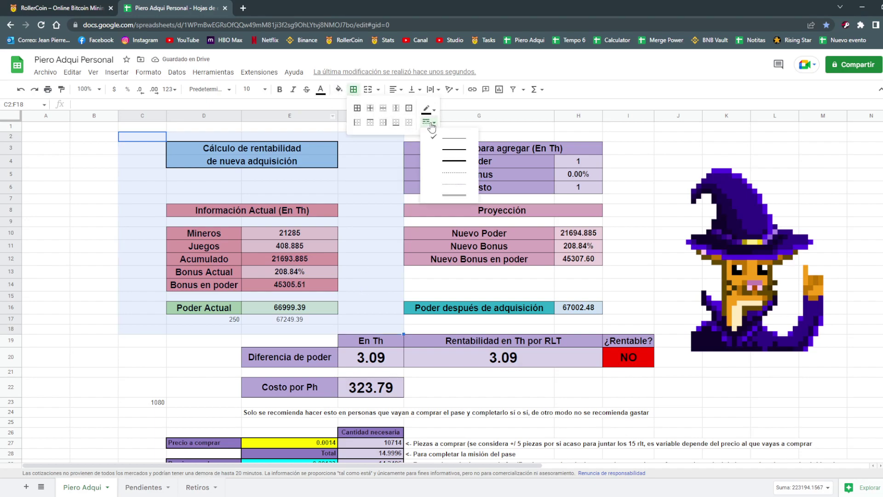
pyautogui.click(443, 169)
pyautogui.click(409, 108)
pyautogui.moveTo(378, 210); pyautogui.dragTo(381, 221)
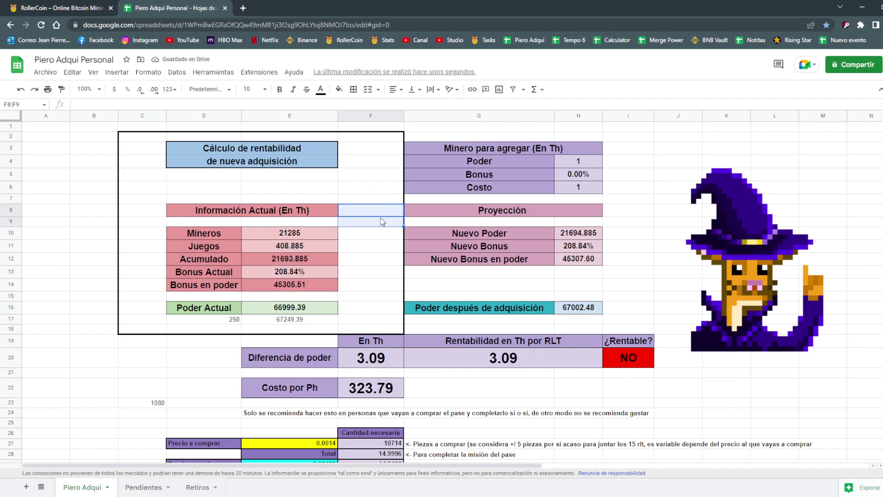
# Compare the power stats on the RollerCoin profile stats page with the current-information block of the spreadsheet.
pyautogui.click(64, 8)
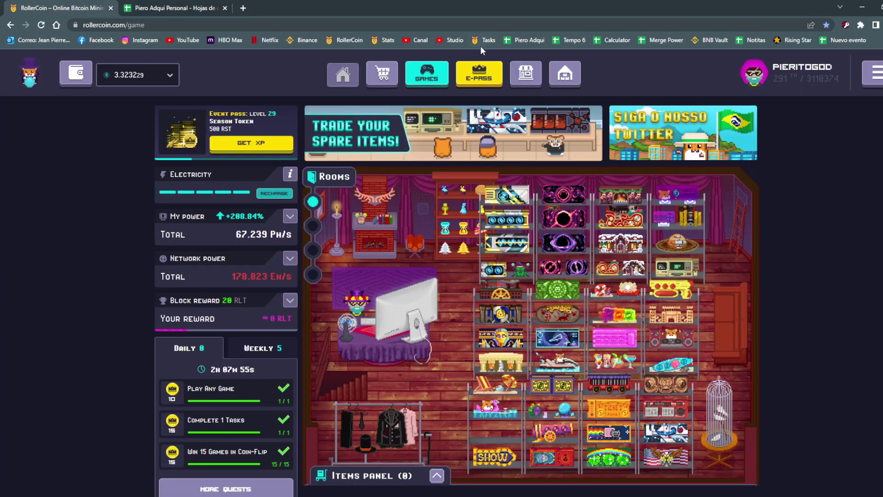
pyautogui.click(376, 41)
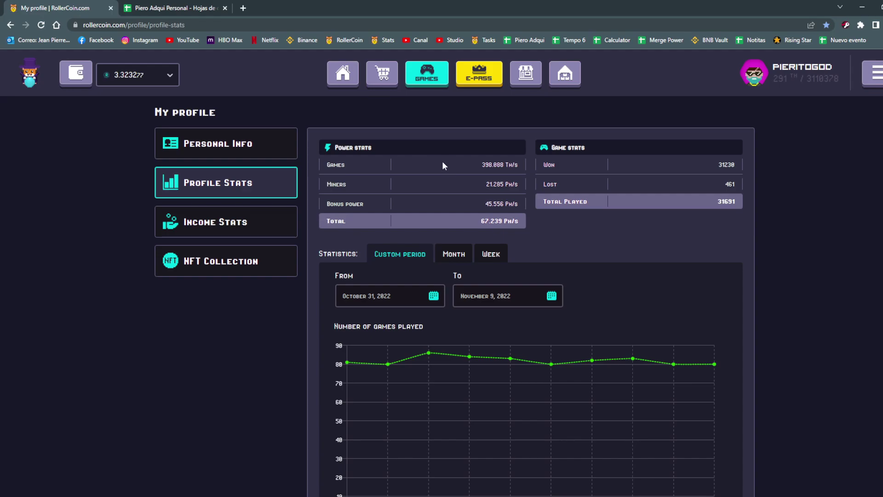
pyautogui.click(189, 6)
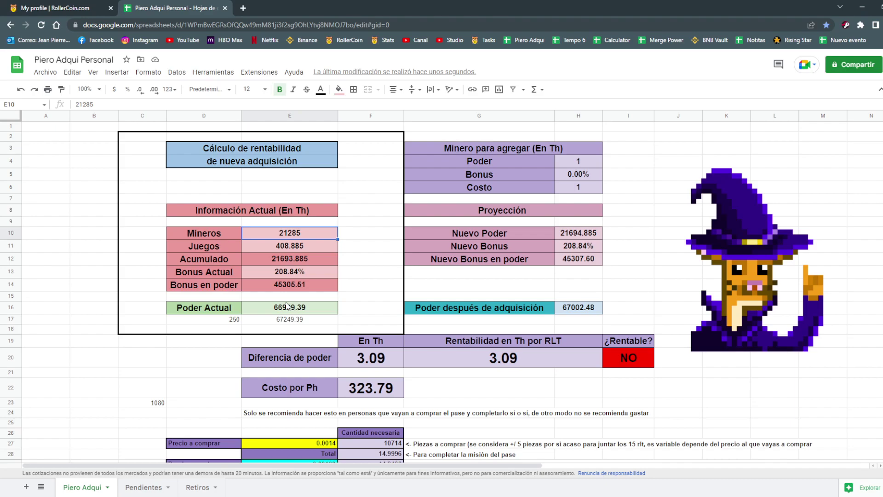
pyautogui.click(49, 10)
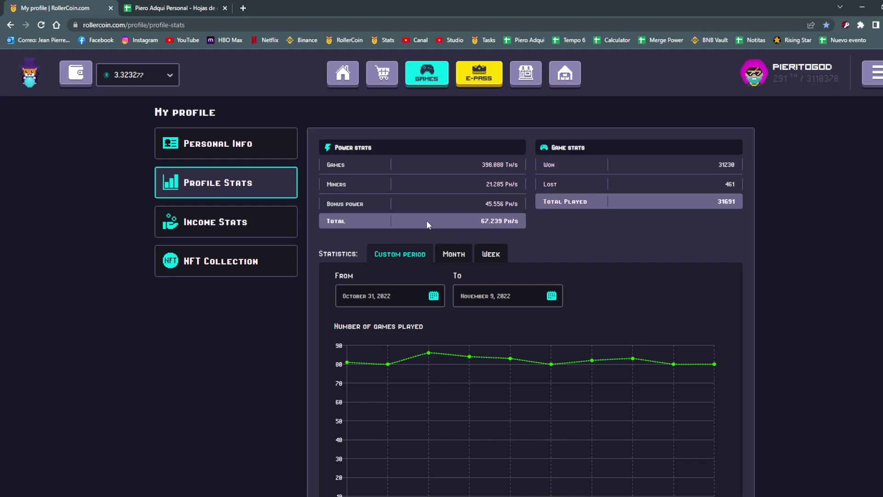
pyautogui.click(165, 7)
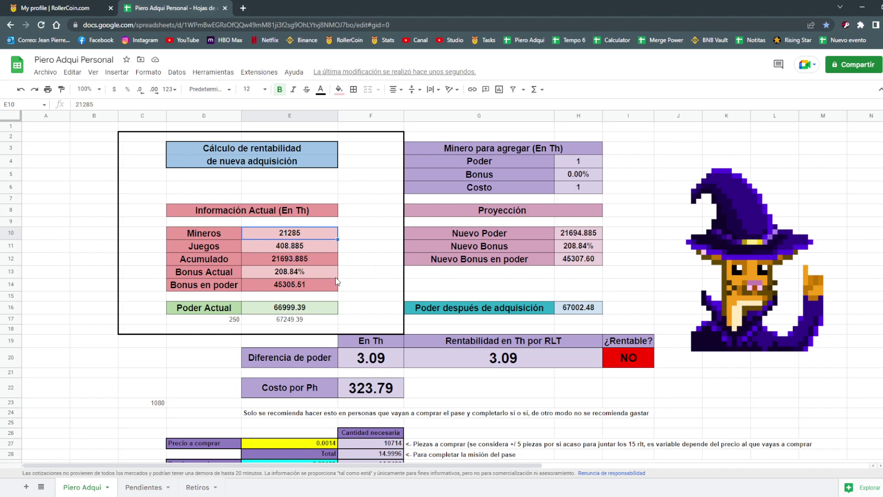
pyautogui.click(371, 260)
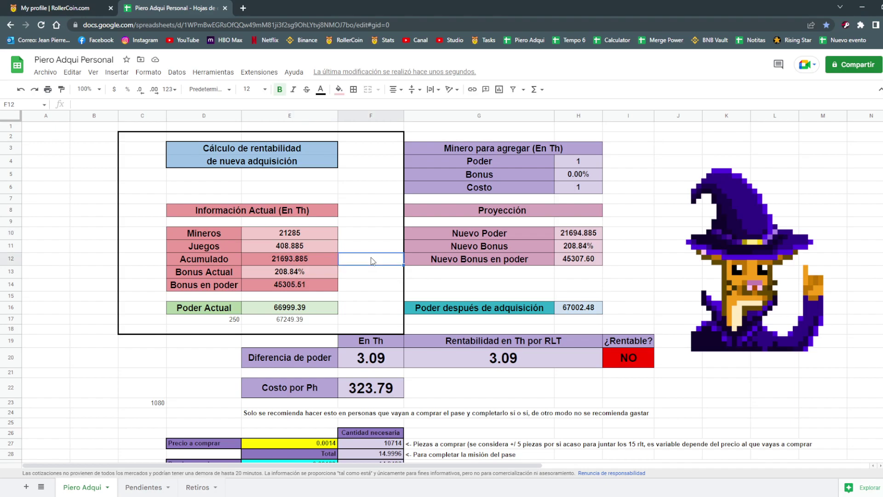
pyautogui.moveTo(158, 143); pyautogui.dragTo(346, 346)
pyautogui.click(371, 289)
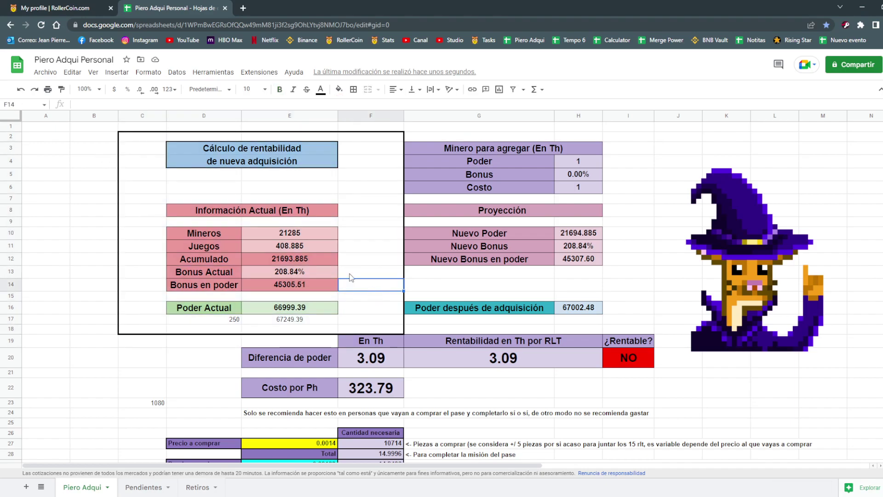
# Paste the captured RollerCoin Power stats image into the spreadsheet and place it beside the bordered current-information block.
pyautogui.click(50, 8)
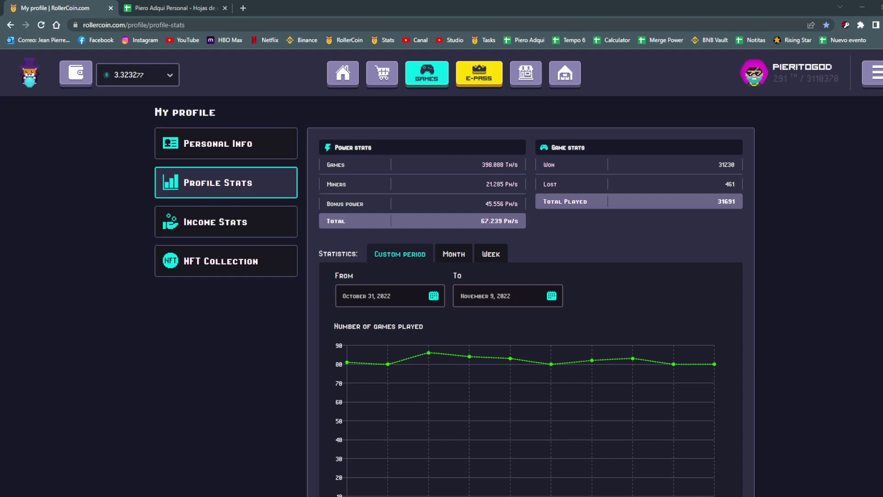
pyautogui.click(173, 8)
pyautogui.hotkey('ctrl', 'v')
pyautogui.moveTo(58, 276); pyautogui.dragTo(474, 222)
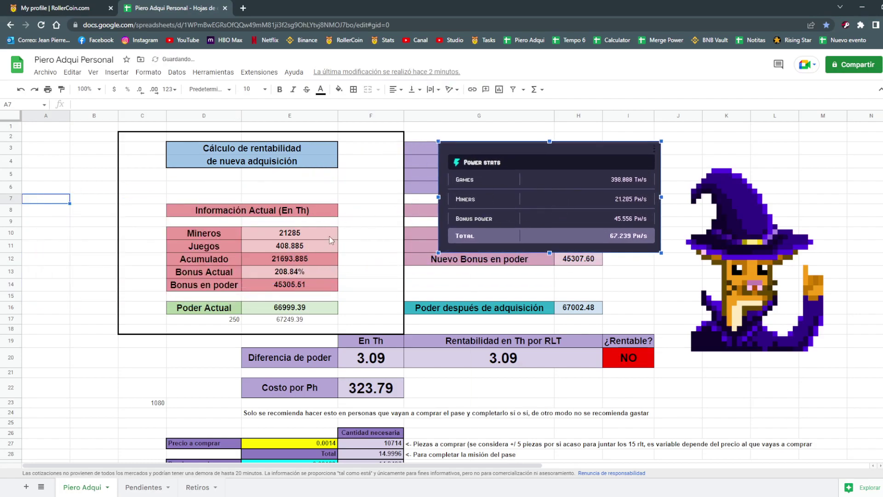
# Set the Juegos power in cell E11 to 398.088 and select the Mineros value above it.
pyautogui.click(286, 248)
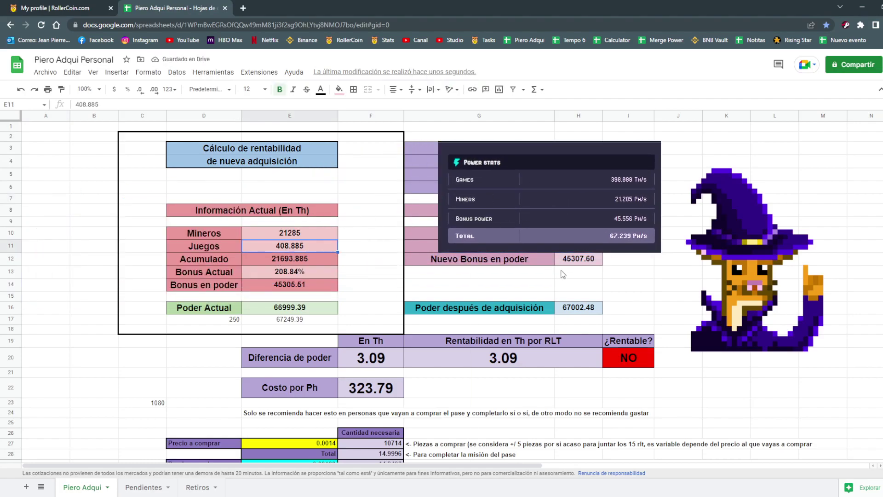
pyautogui.write('398.088')
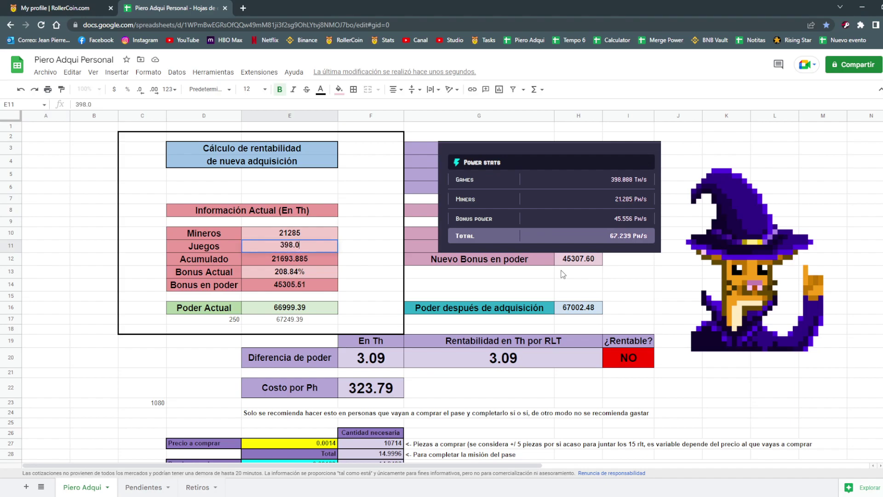
pyautogui.press('Return')
pyautogui.press('Up')
pyautogui.press('Up')
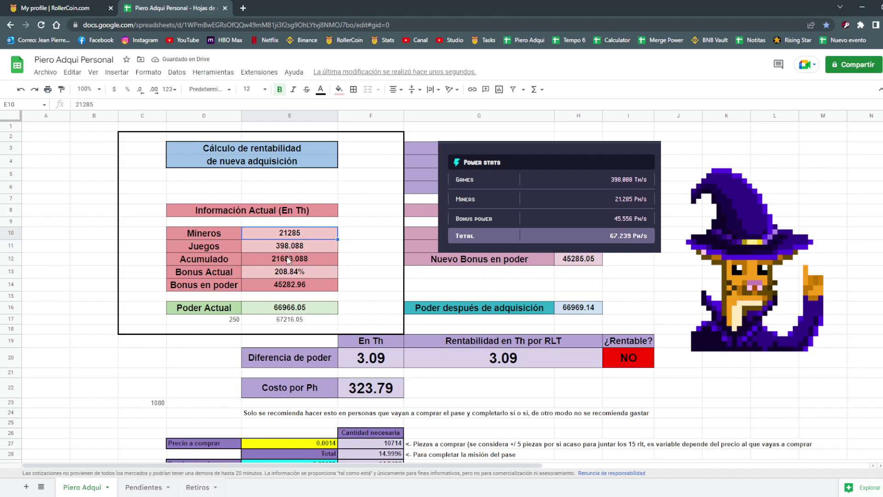
# Check the bonus percentage on the RollerCoin home page against the spreadsheet's Bonus Actual cell.
pyautogui.click(78, 6)
pyautogui.click(343, 72)
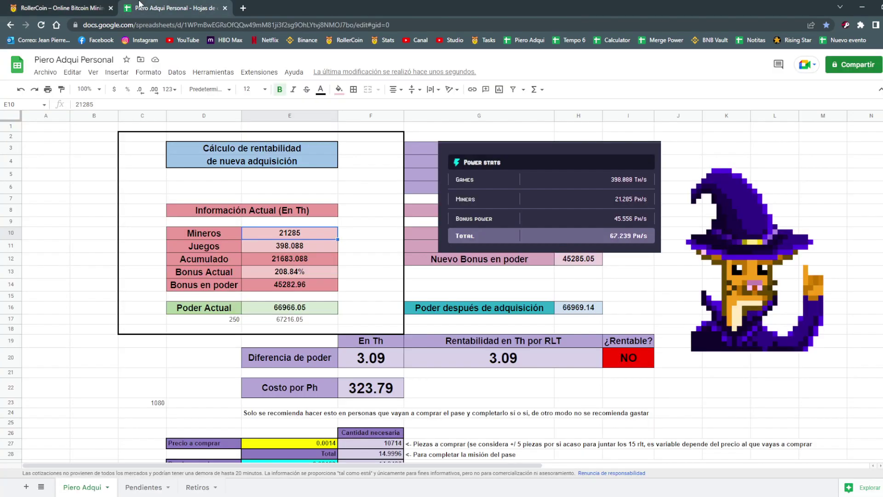
pyautogui.hotkey('ctrl', 'Tab')
pyautogui.click(307, 276)
pyautogui.press('Right')
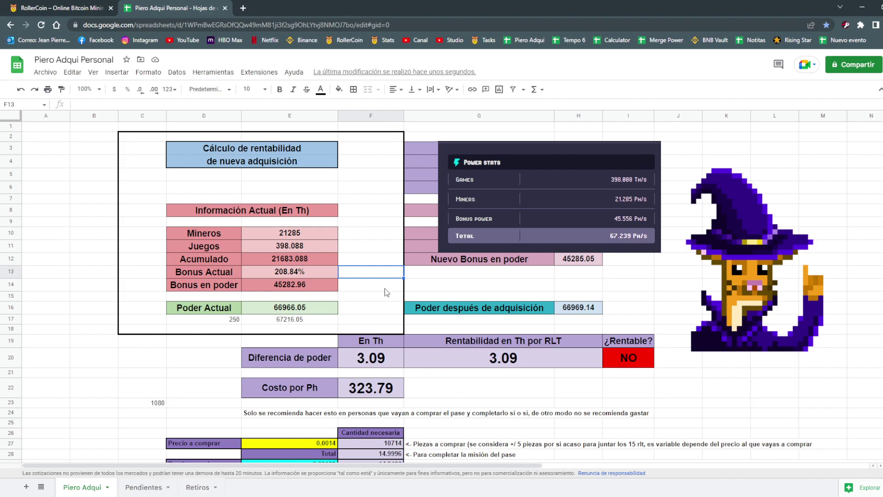
# Open RollerCoin's event pass and examine the rewards for levels 21 to 25, including the temporary bonus power.
pyautogui.click(48, 7)
pyautogui.click(489, 79)
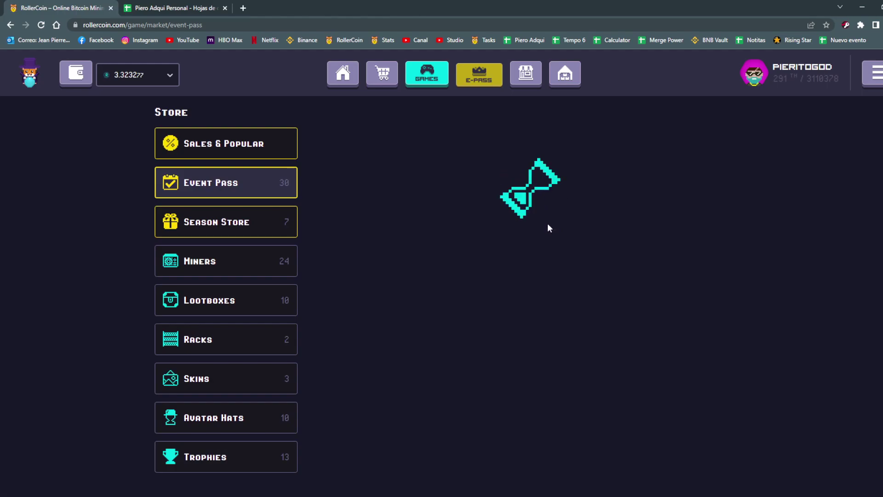
pyautogui.scroll(-6, 538, 228)
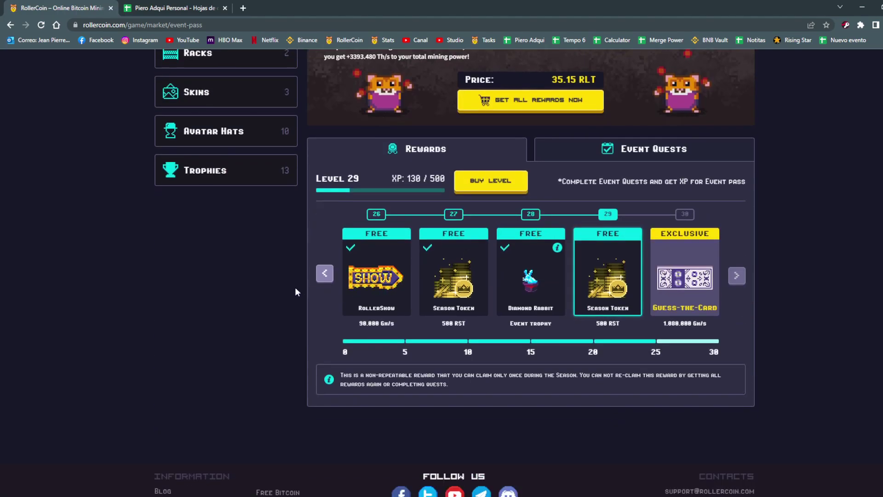
pyautogui.click(325, 273)
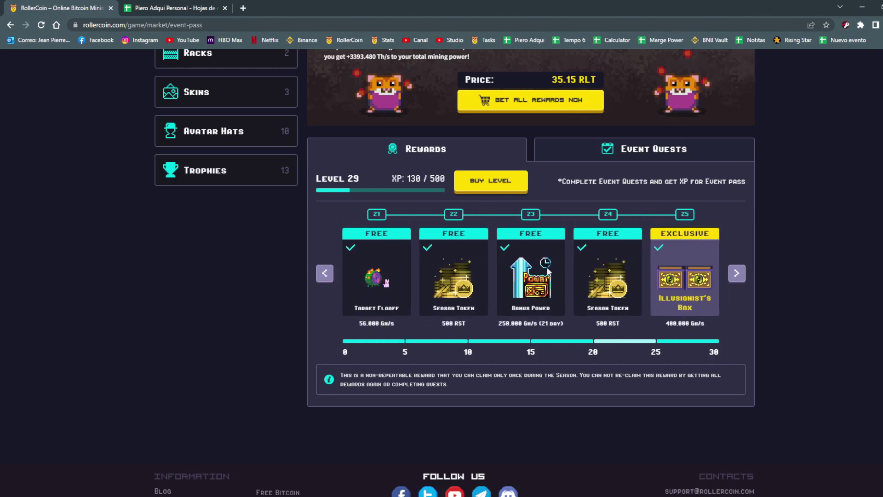
# Return to the spreadsheet and inspect the formulas for Poder Actual and for the total with 250 added.
pyautogui.hotkey('ctrl', 'Tab')
pyautogui.click(303, 309)
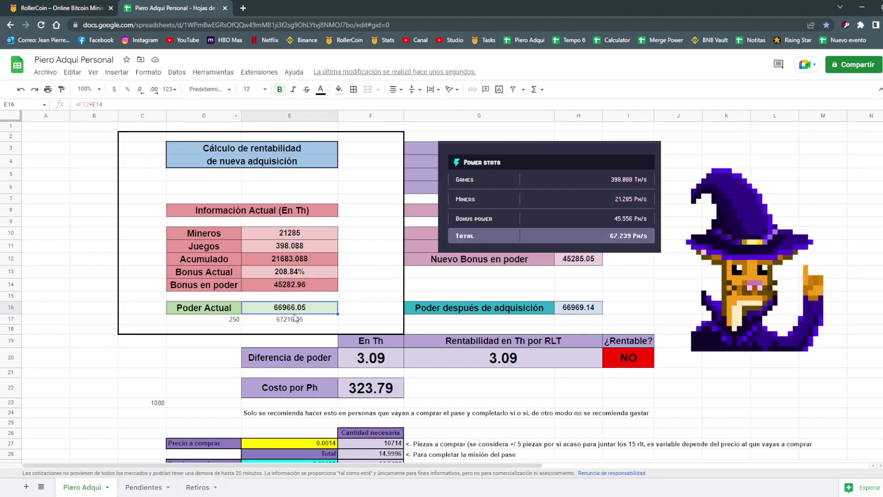
pyautogui.click(290, 320)
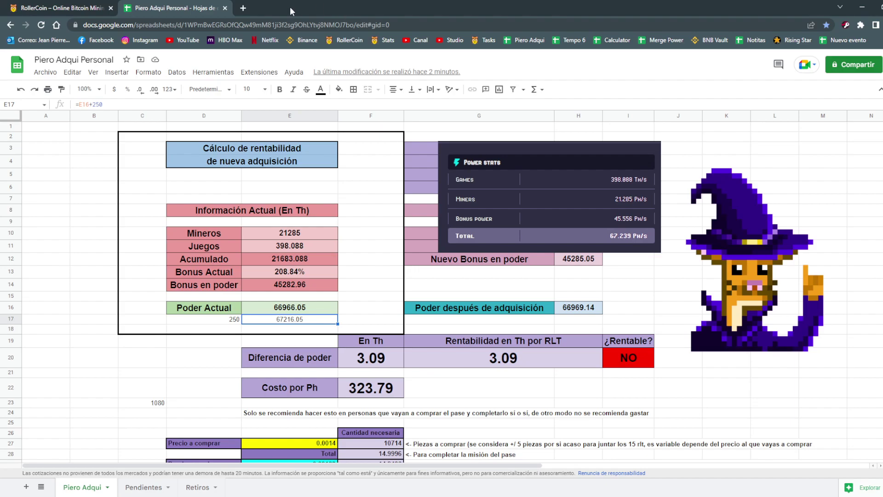
# Reopen the RollerCoin profile stats and compare the bonus and total power with the spreadsheet's calculated values.
pyautogui.click(70, 6)
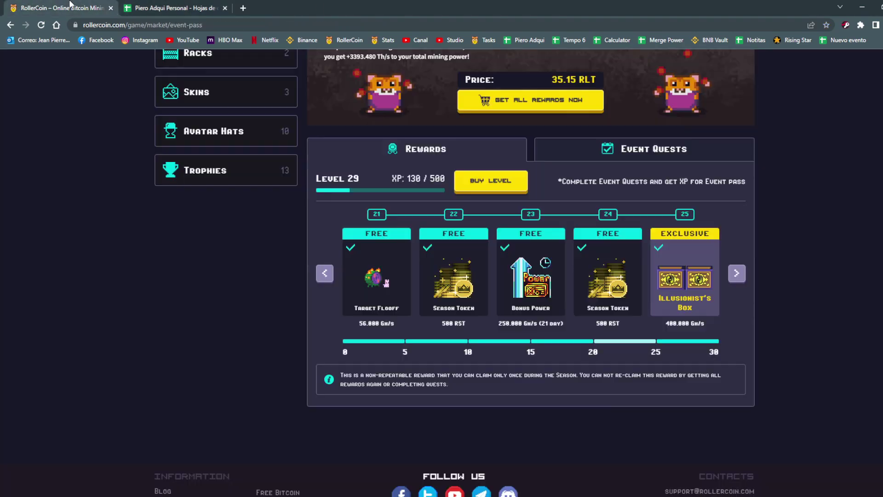
pyautogui.scroll(6, 500, 219)
pyautogui.click(385, 39)
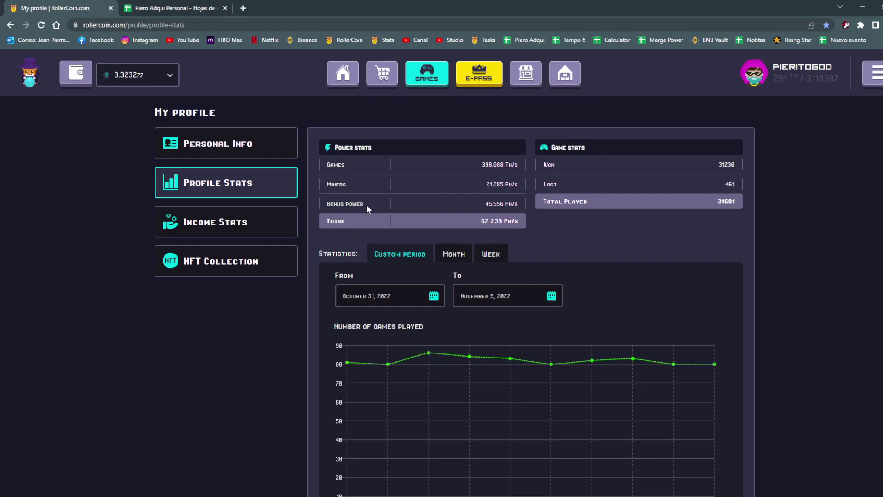
pyautogui.click(165, 9)
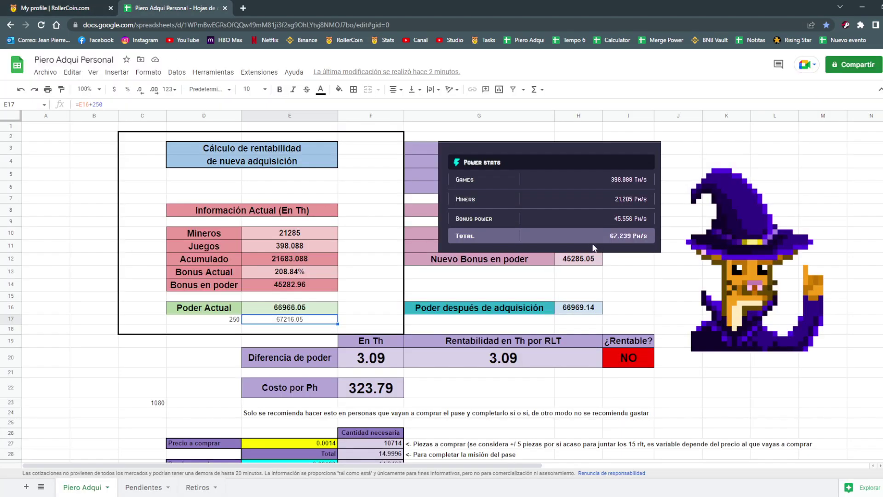
# Open the miner collection in RollerCoin's storage and examine its total bonus power.
pyautogui.click(55, 6)
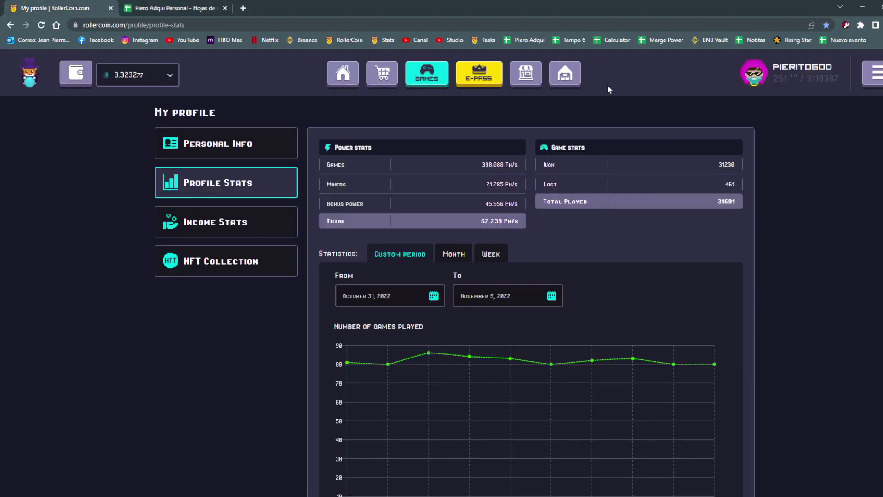
pyautogui.click(576, 81)
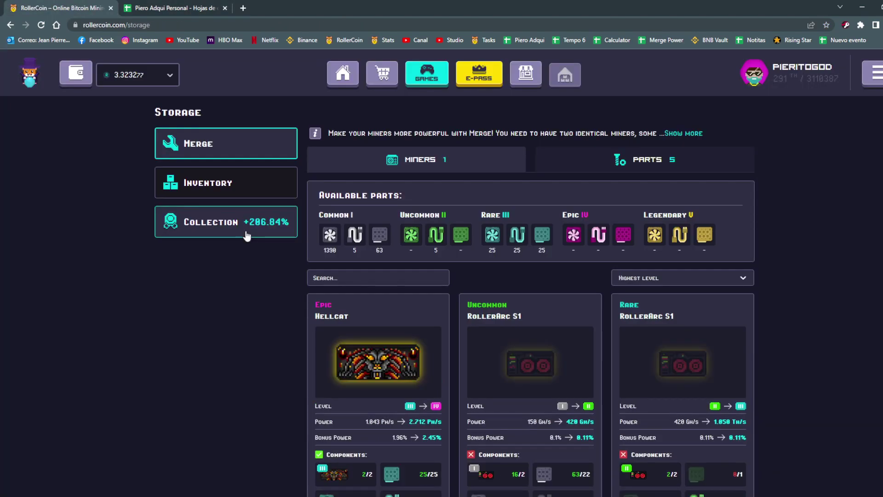
pyautogui.click(247, 235)
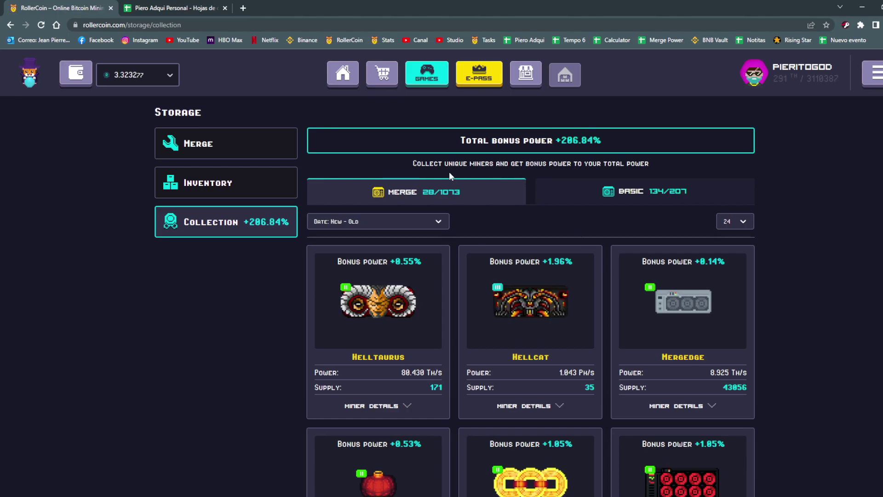
# Compare the total power and bonus on the RollerCoin home page with the spreadsheet's current-information block.
pyautogui.click(340, 82)
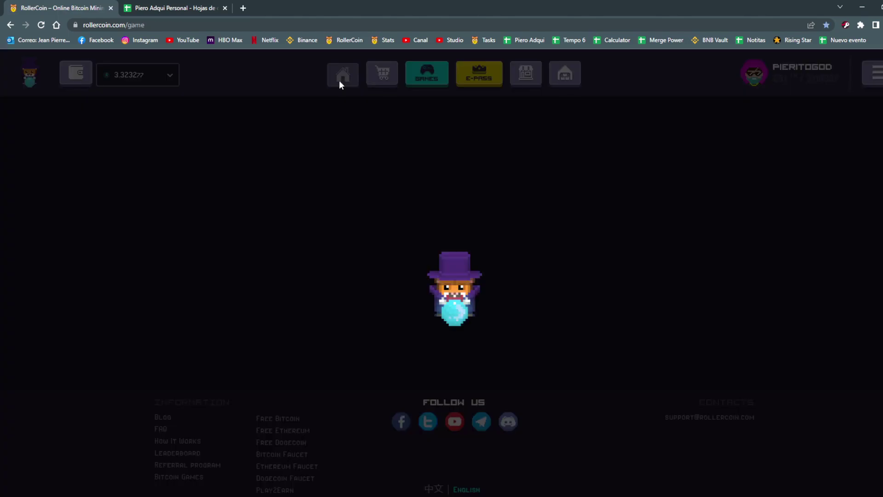
pyautogui.click(181, 7)
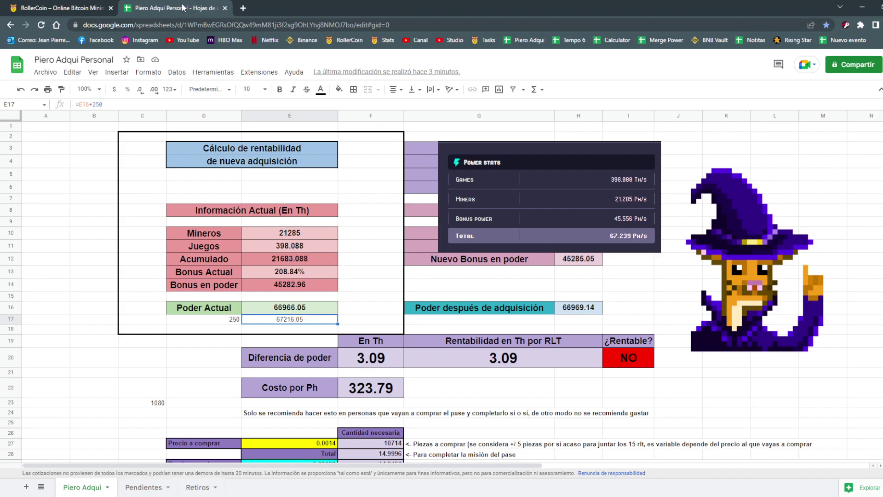
pyautogui.click(443, 404)
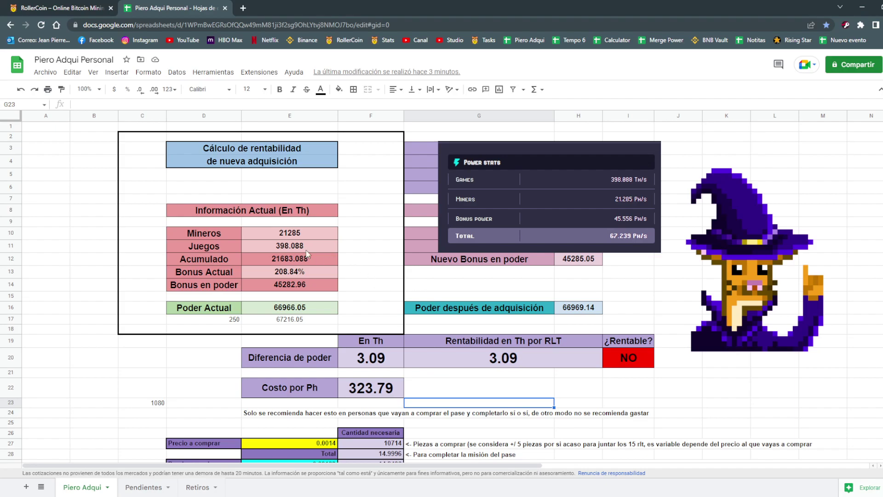
pyautogui.click(84, 6)
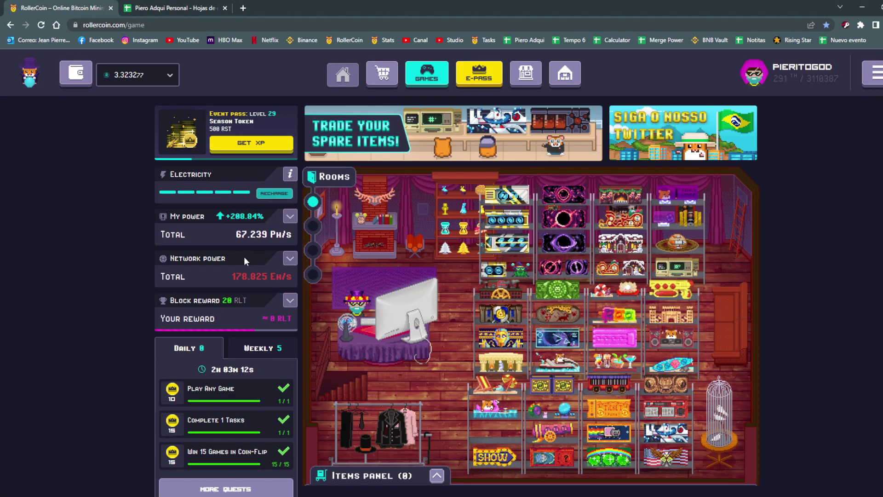
pyautogui.click(161, 5)
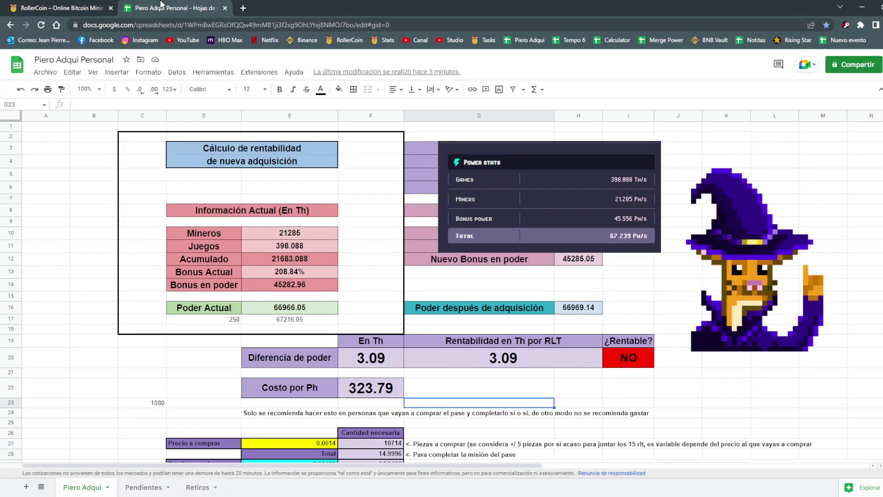